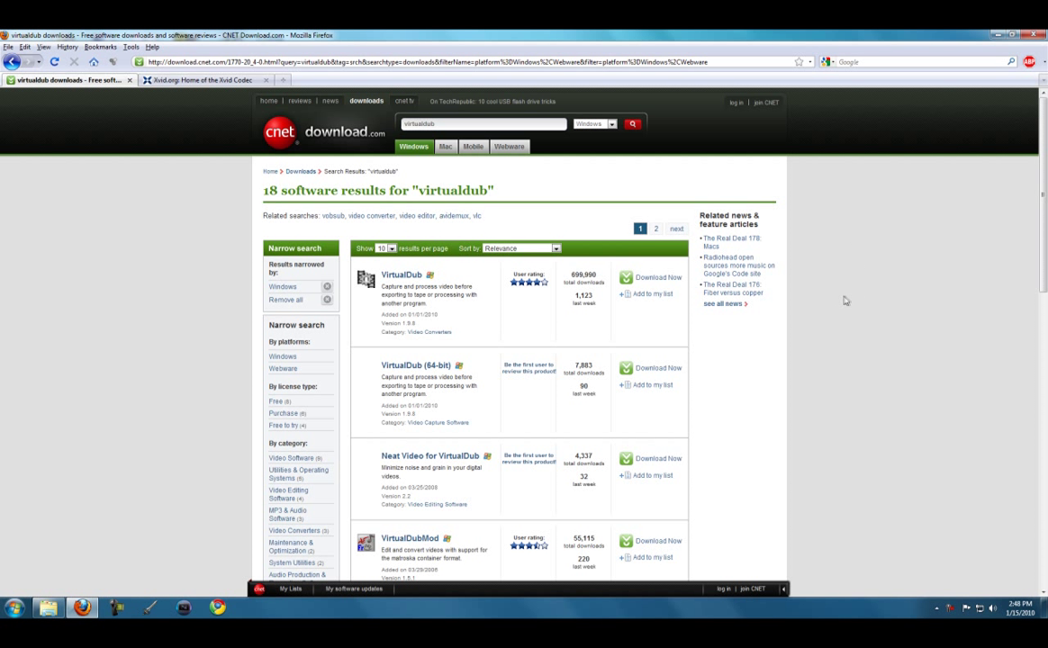
# - Open the VirtualDub 1.9.8 page on CNET Download.com, start its download, and switch to the Xvid.org tab
pyautogui.click(404, 278)
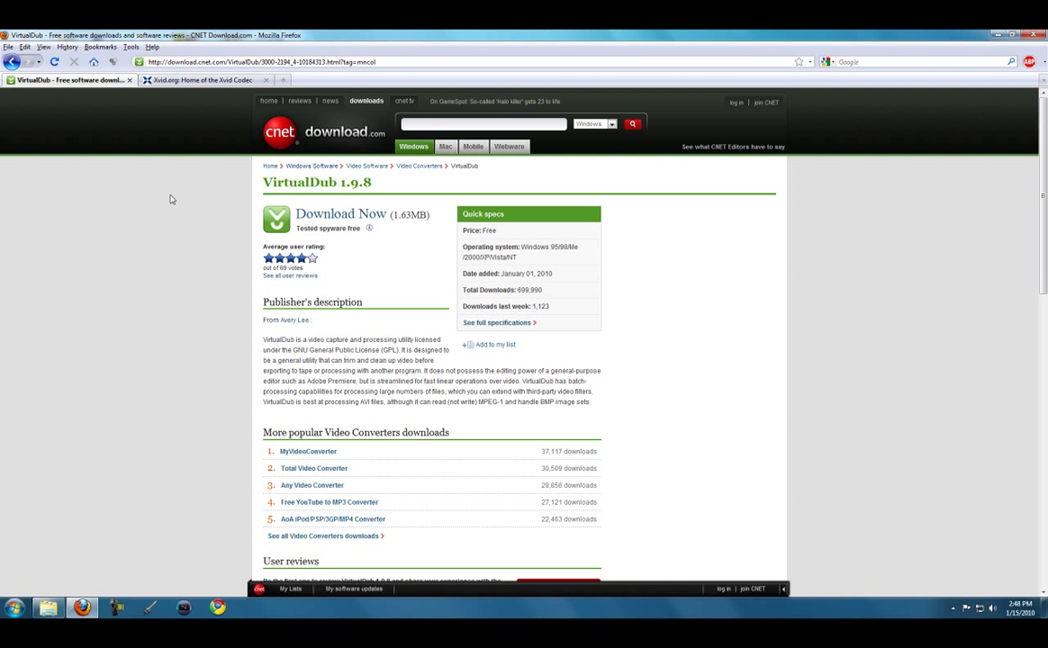
pyautogui.moveTo(338, 183); pyautogui.dragTo(270, 185)
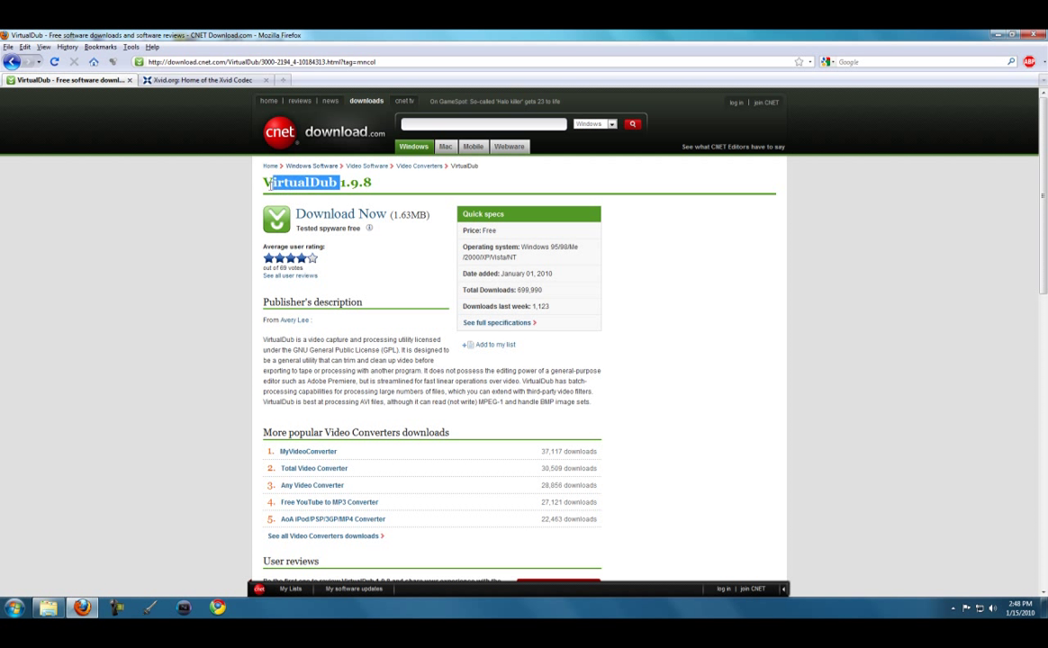
pyautogui.click(396, 267)
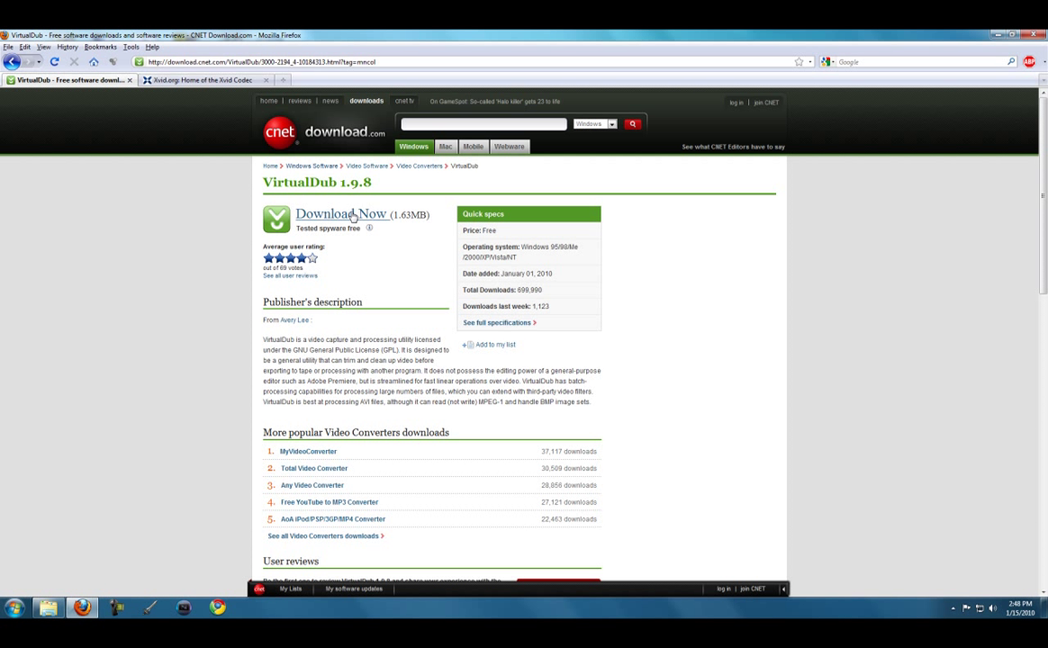
pyautogui.click(168, 80)
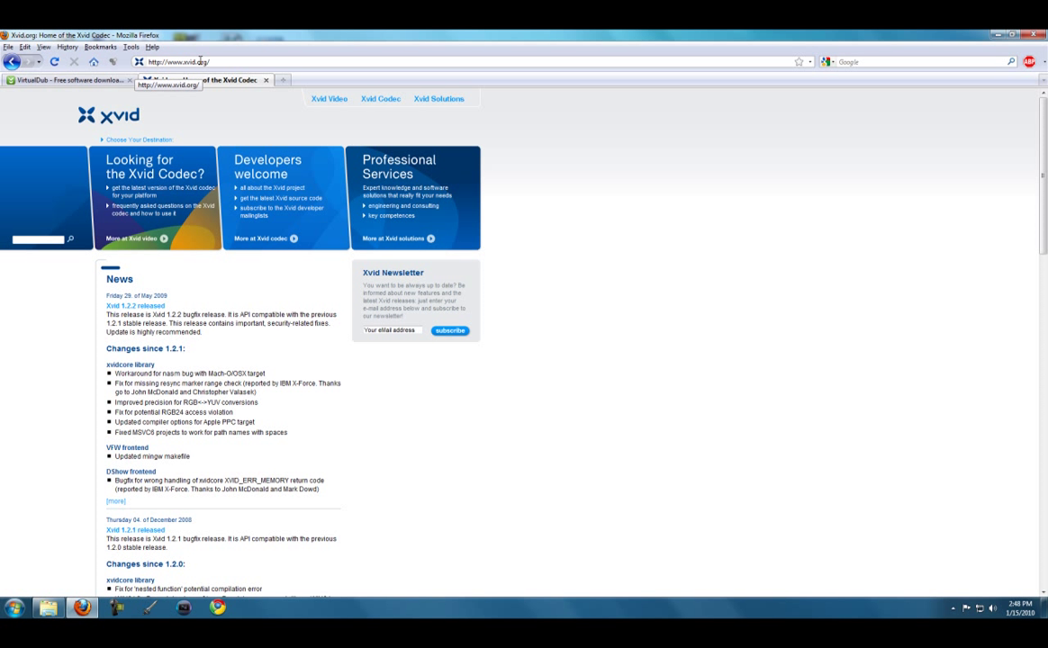
# - Go to the latest Xvid codec download, dismiss the save prompt, and close the Xvid-1.2.2 download tab
pyautogui.click(140, 197)
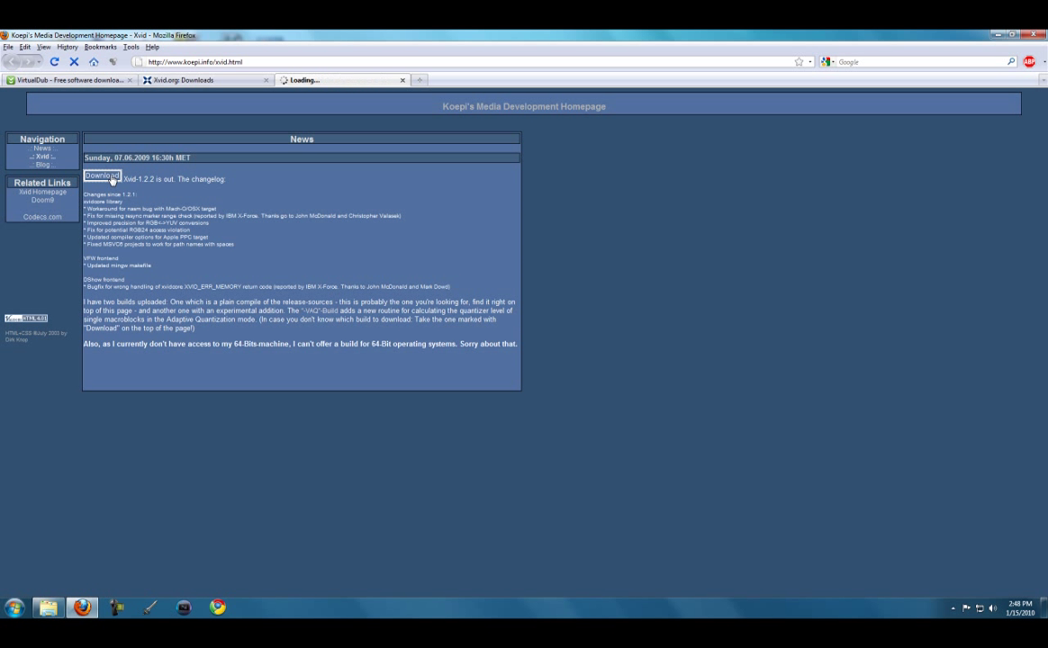
pyautogui.click(860, 313)
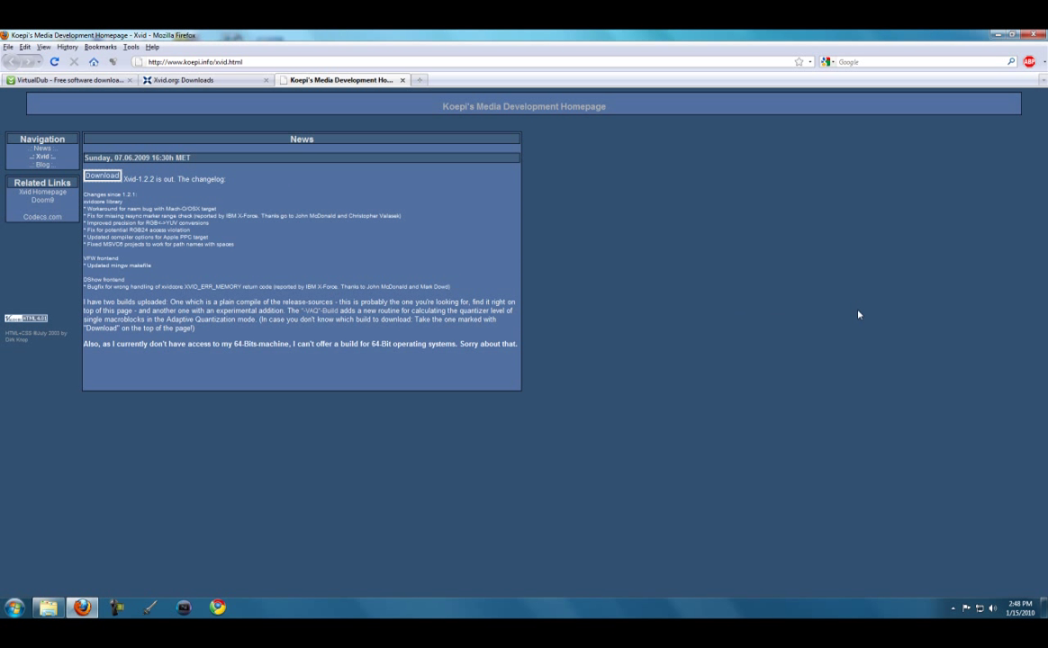
pyautogui.middleClick(367, 80)
# - Minimize Firefox, open the VirtualDub-1.9.8 desktop folder, and launch the VirtualDub application
pyautogui.click(997, 34)
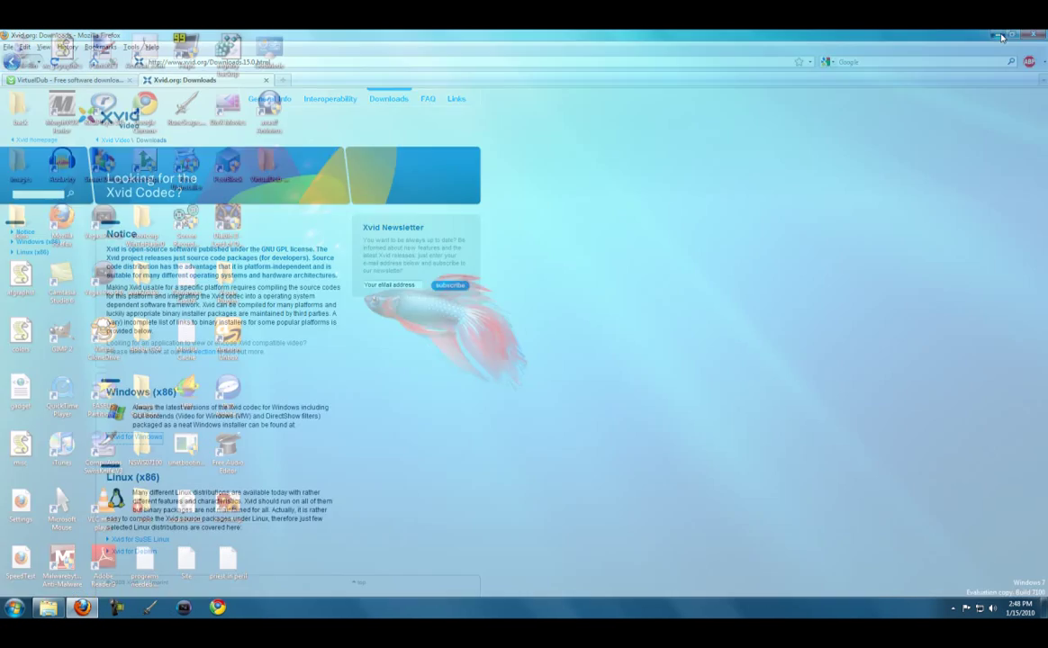
pyautogui.doubleClick(270, 171)
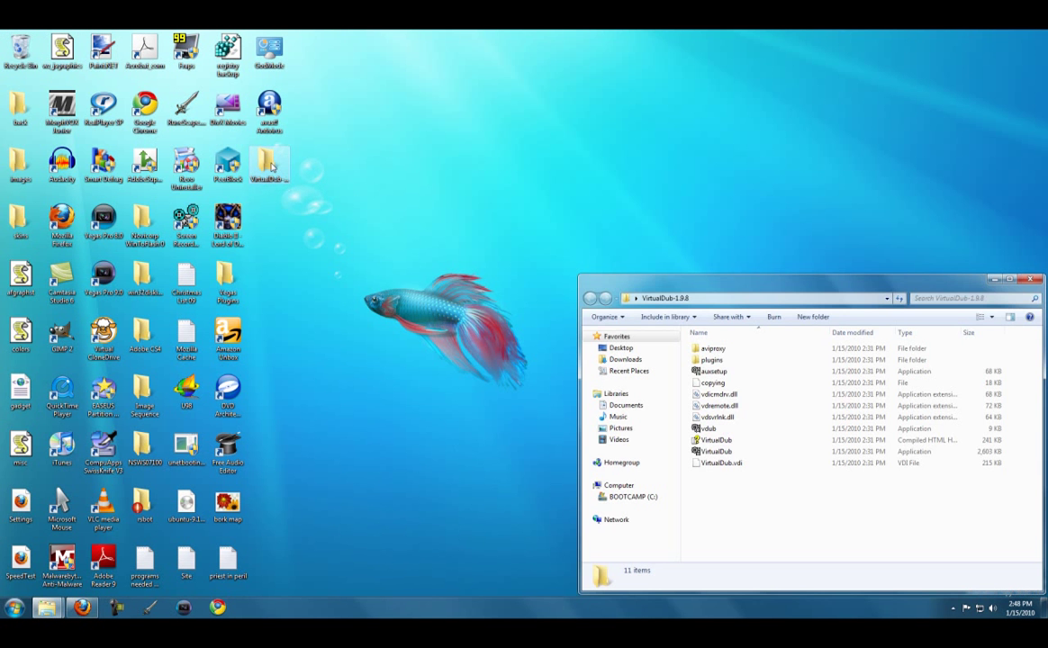
pyautogui.moveTo(660, 288); pyautogui.dragTo(429, 167)
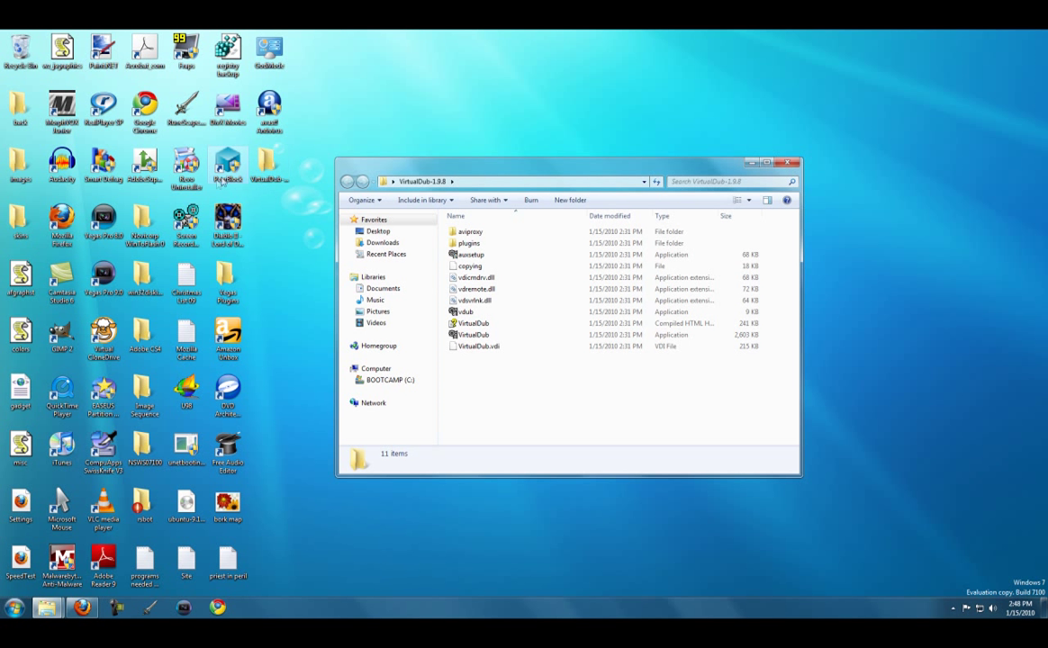
pyautogui.doubleClick(474, 335)
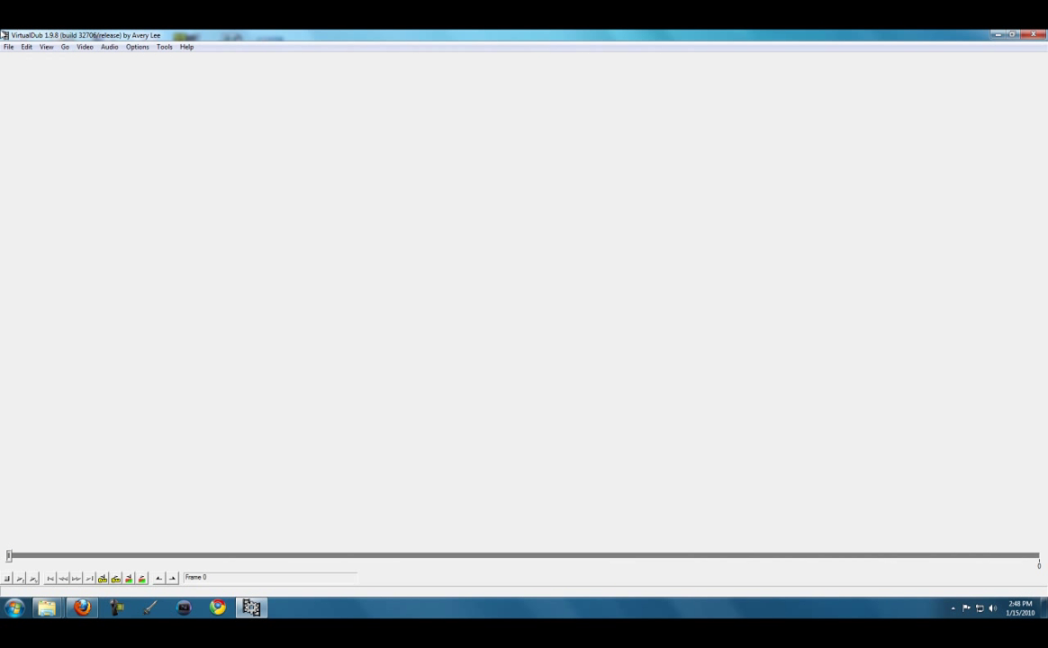
# - Open Nomad's Requiem End Reward.avi from the Fraps folder via File > Open video file
pyautogui.click(8, 47)
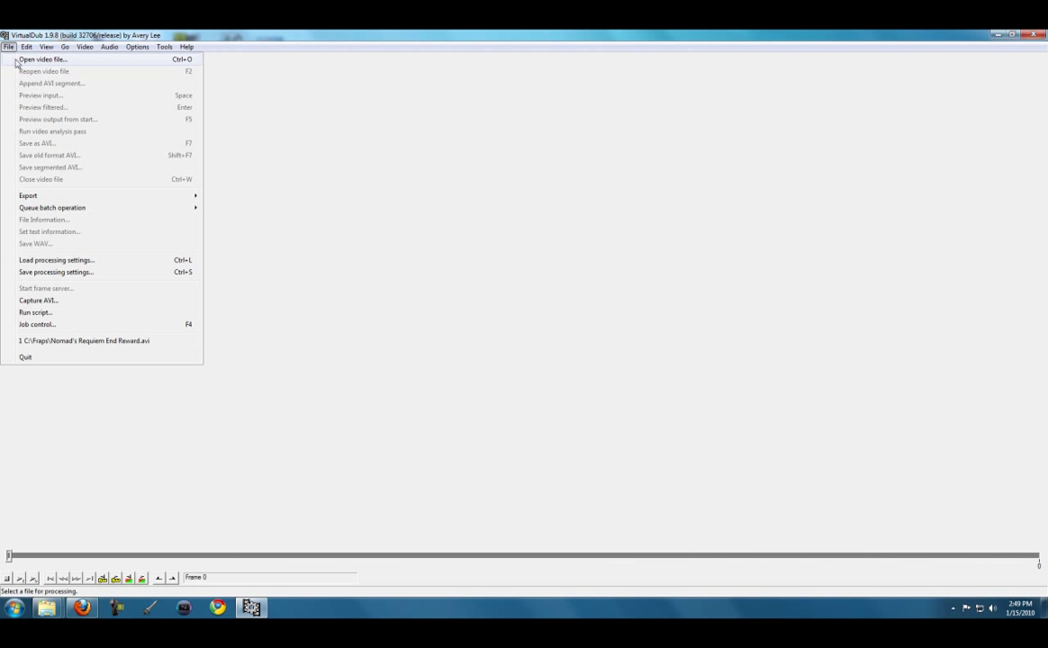
pyautogui.click(17, 60)
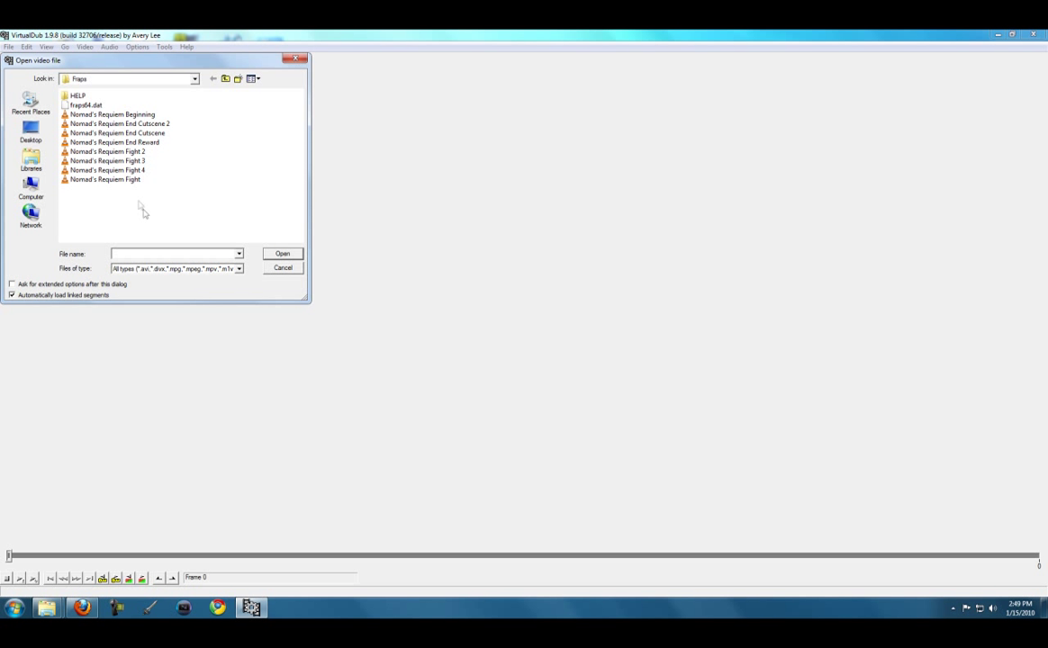
pyautogui.doubleClick(133, 144)
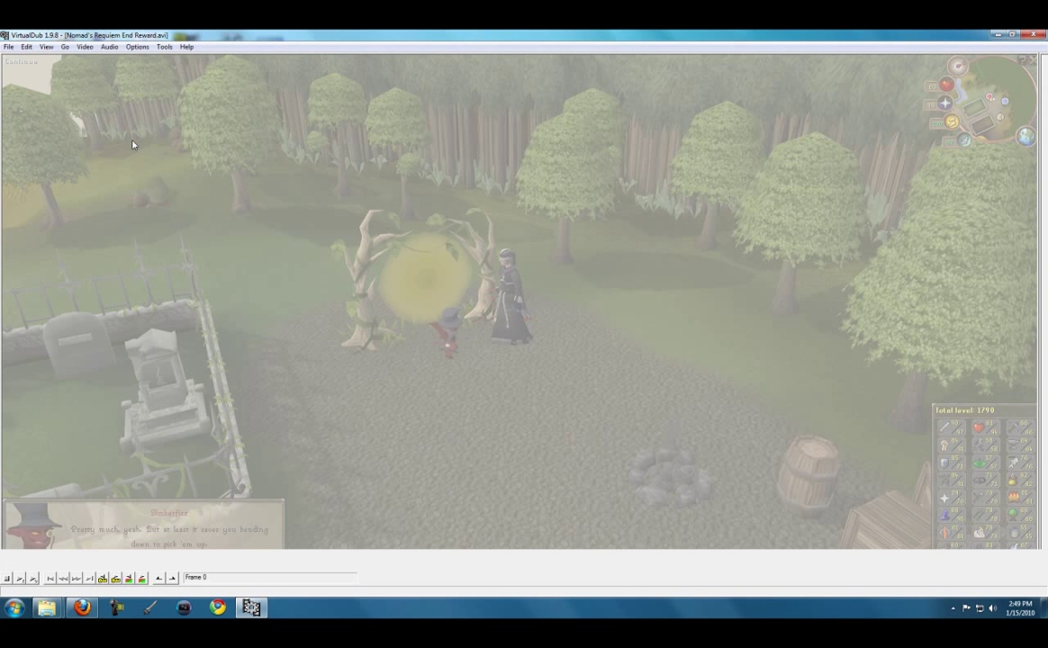
# - Set Video > Compression to the Xvid MPEG-4 Codec, configured single pass at target quantizer 1.00
pyautogui.click(109, 46)
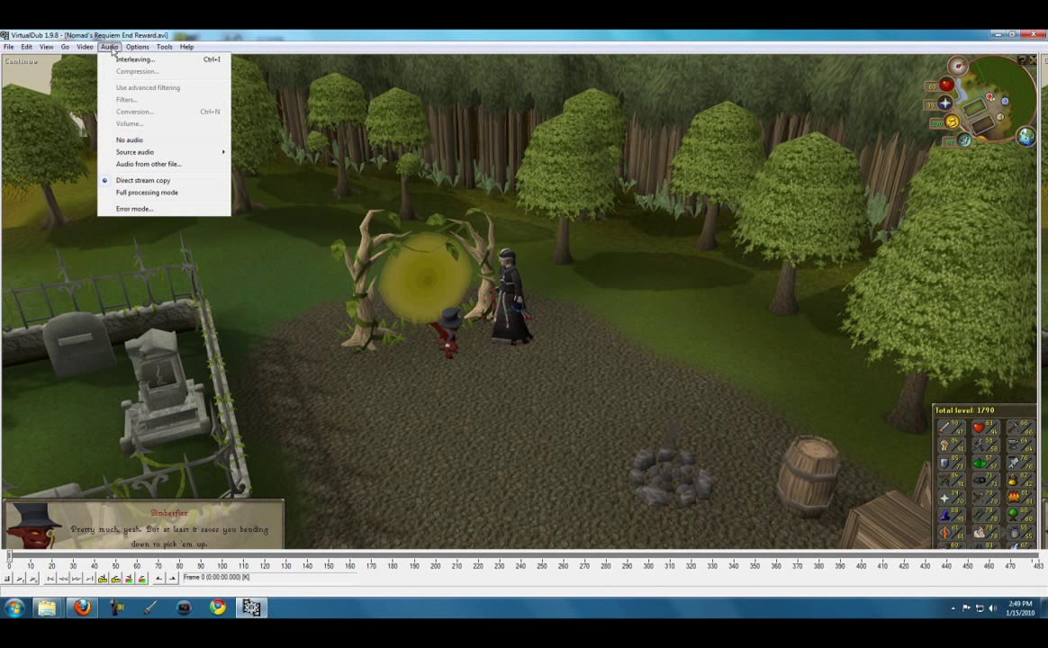
pyautogui.moveTo(146, 155)
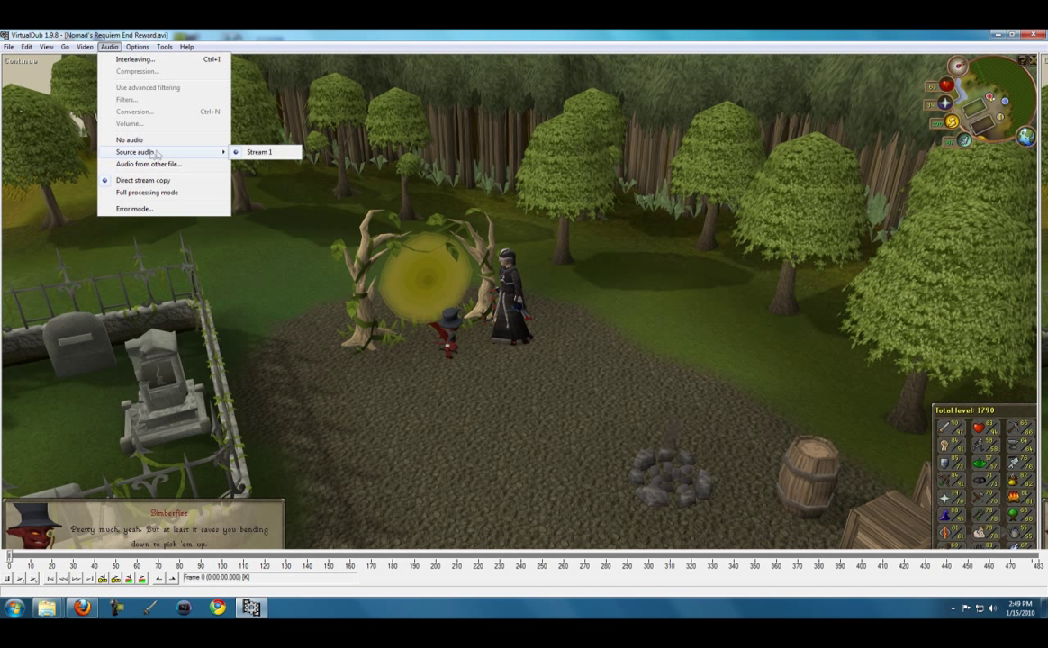
pyautogui.moveTo(88, 50)
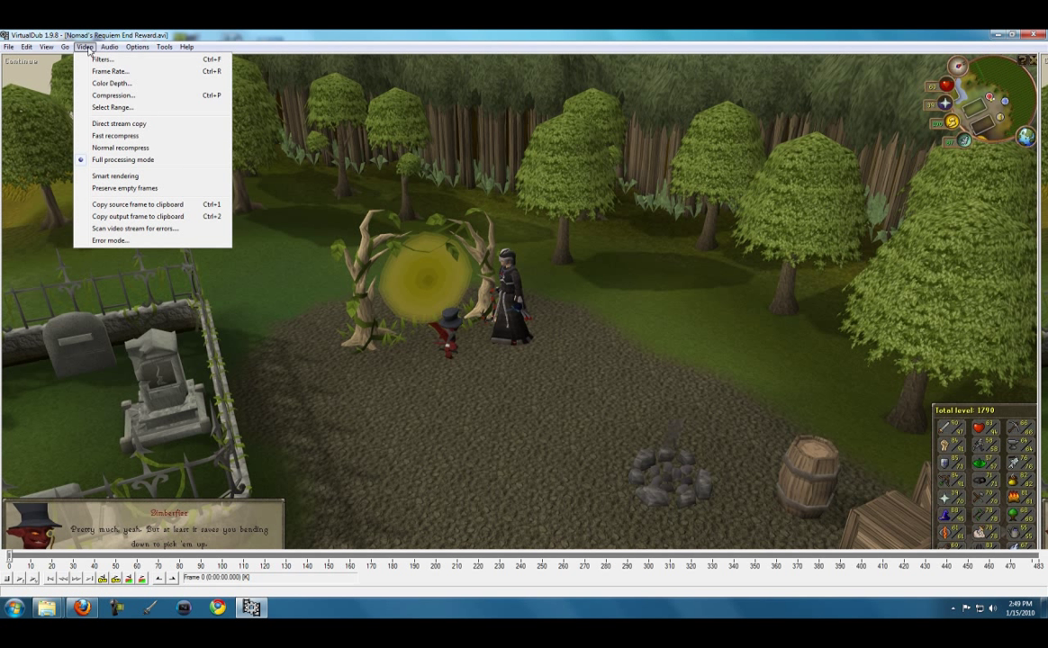
pyautogui.click(106, 96)
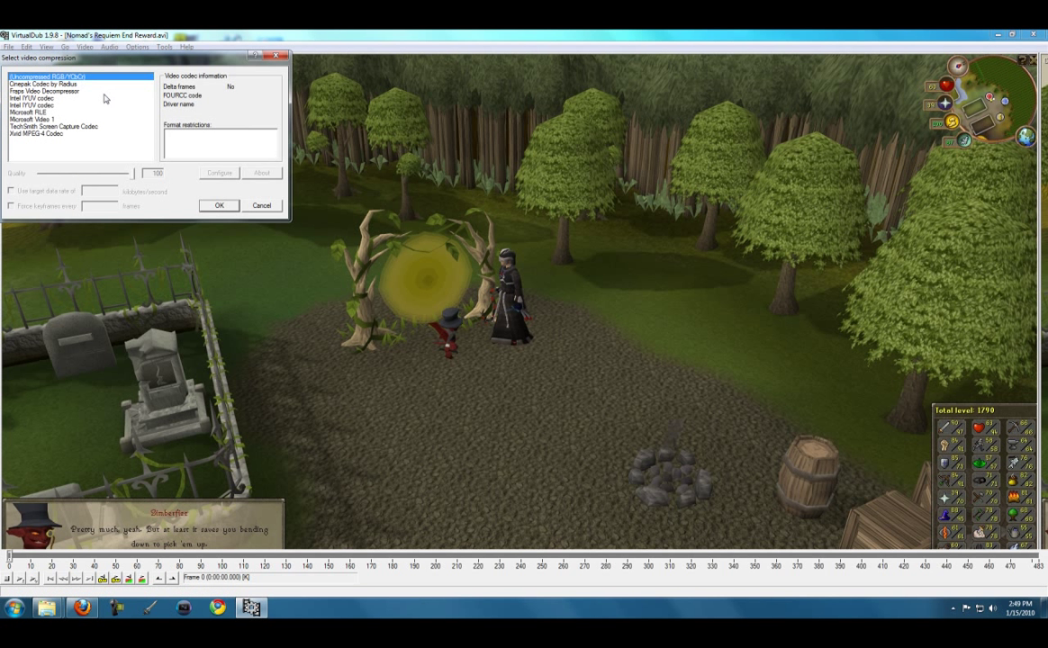
pyautogui.click(42, 134)
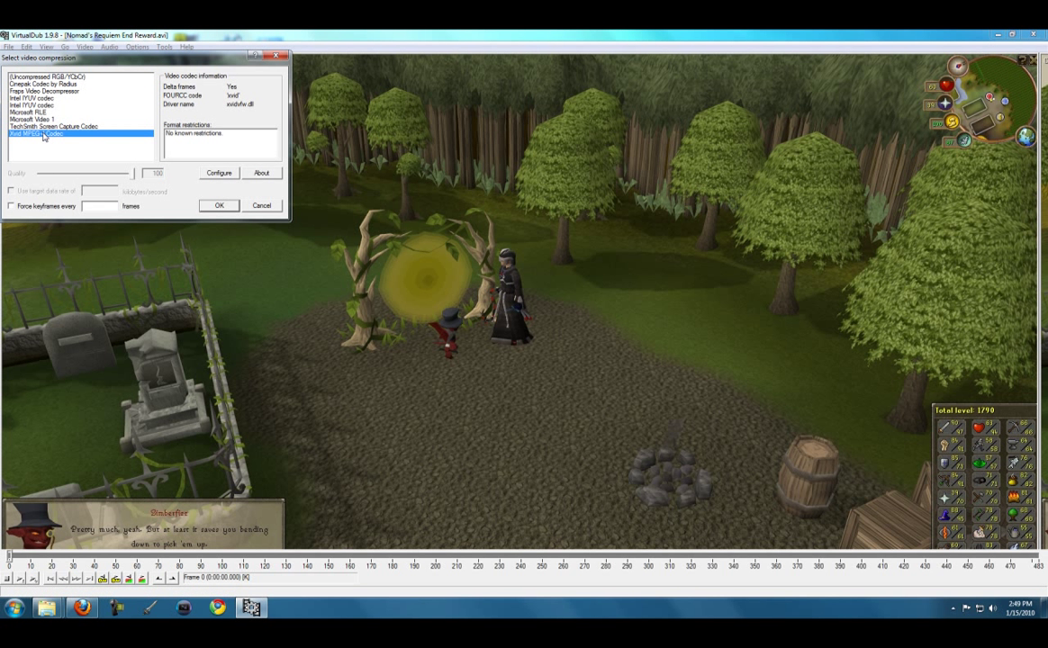
pyautogui.click(220, 174)
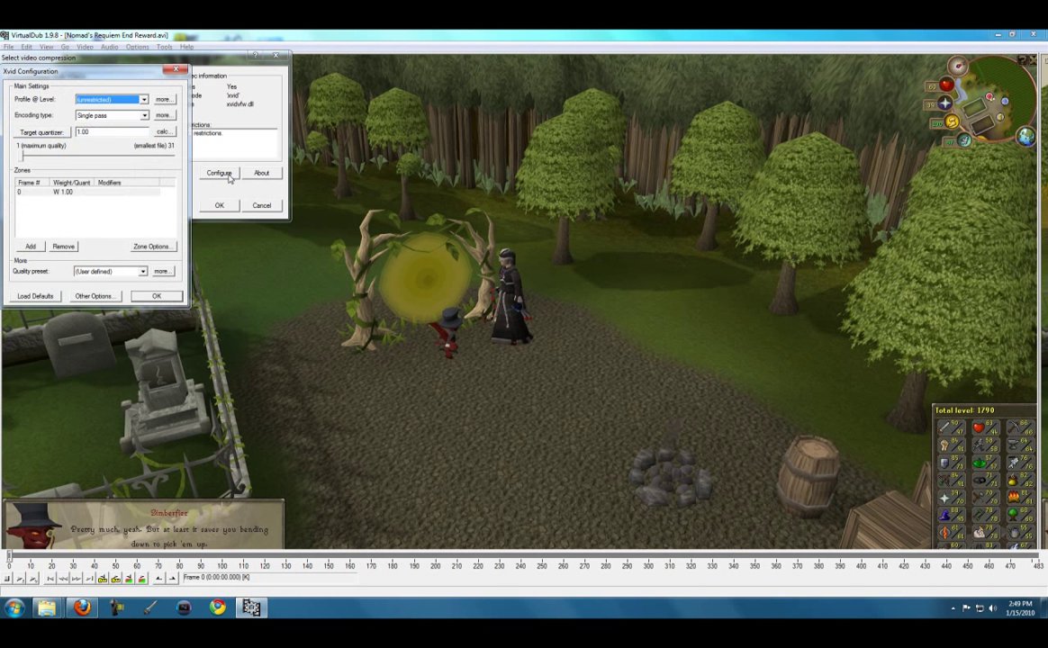
pyautogui.click(23, 156)
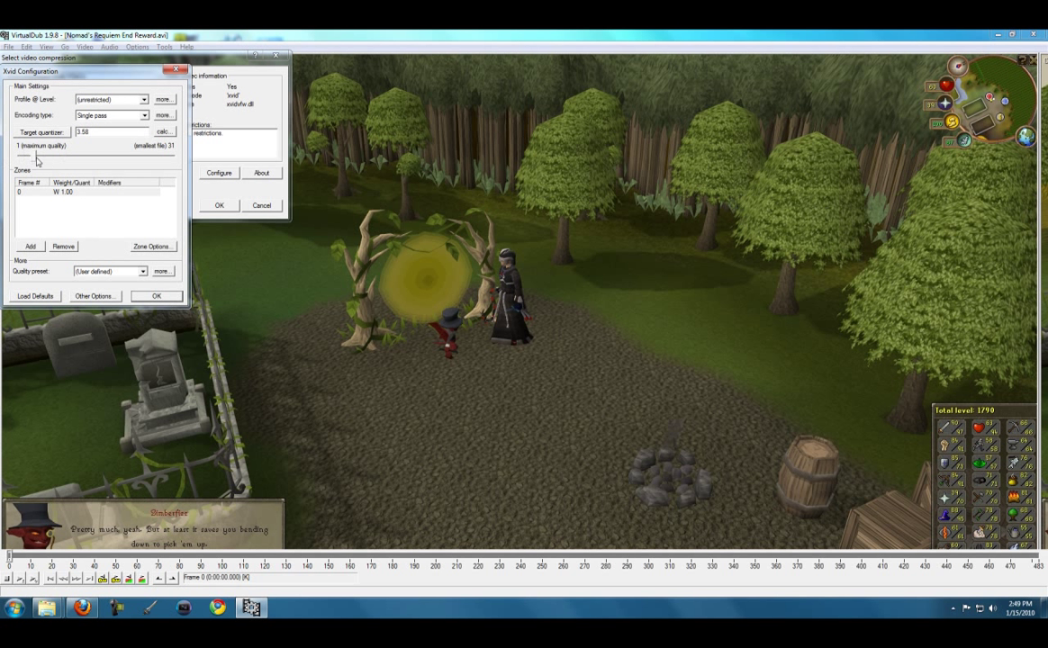
pyautogui.click(157, 298)
pyautogui.click(220, 207)
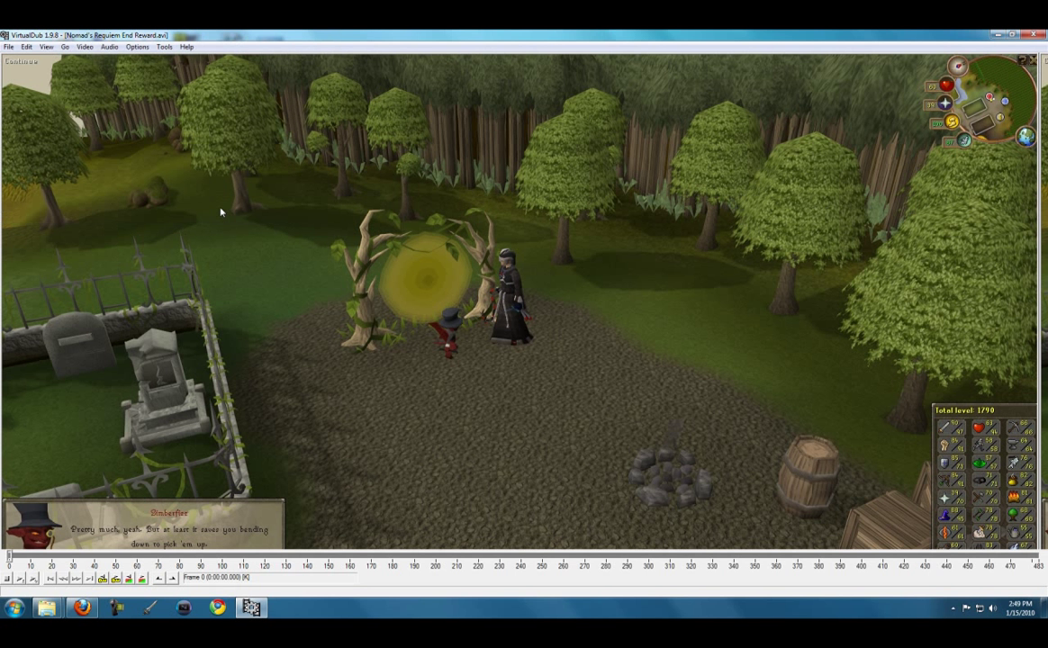
pyautogui.click(9, 47)
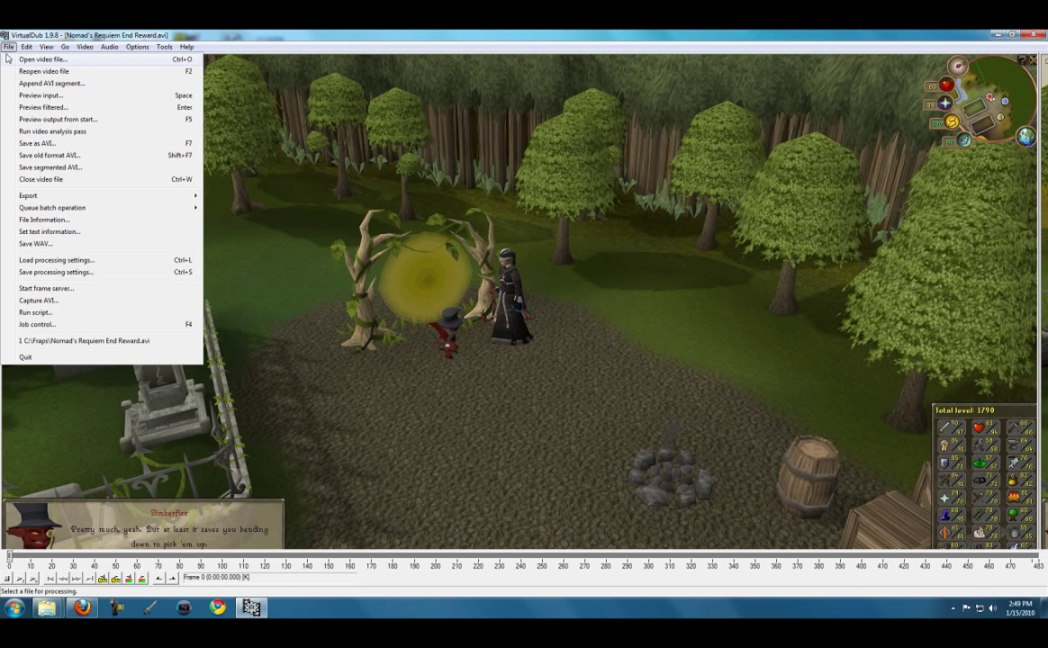
# - Save as Nomad's Requiem End Reward Compressed.avi on the Desktop, then close the status window after encoding
pyautogui.click(36, 144)
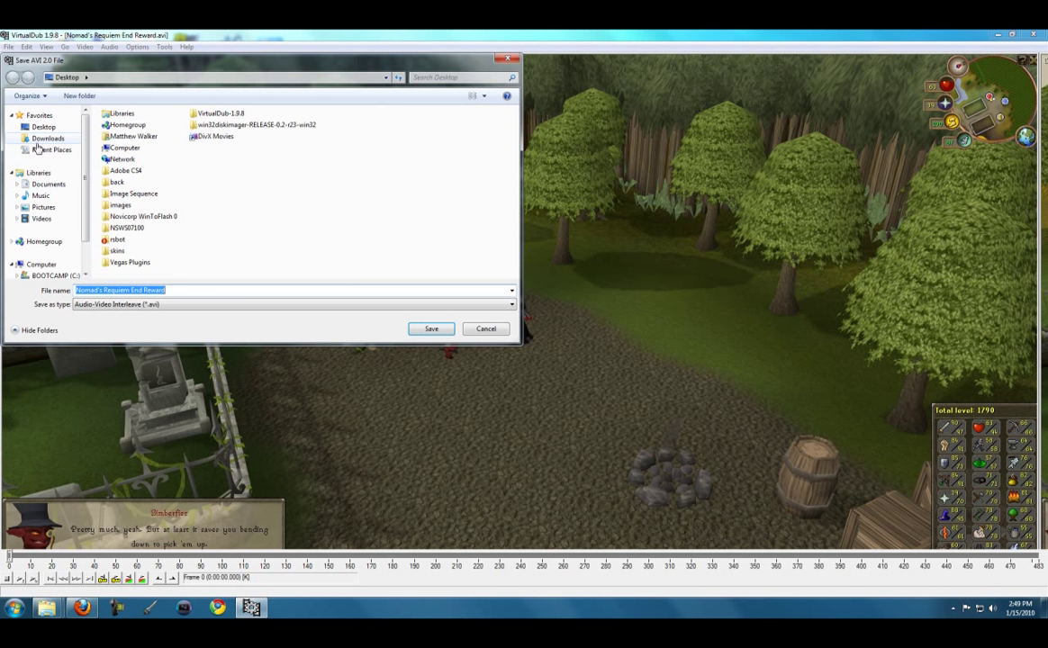
pyautogui.click(186, 289)
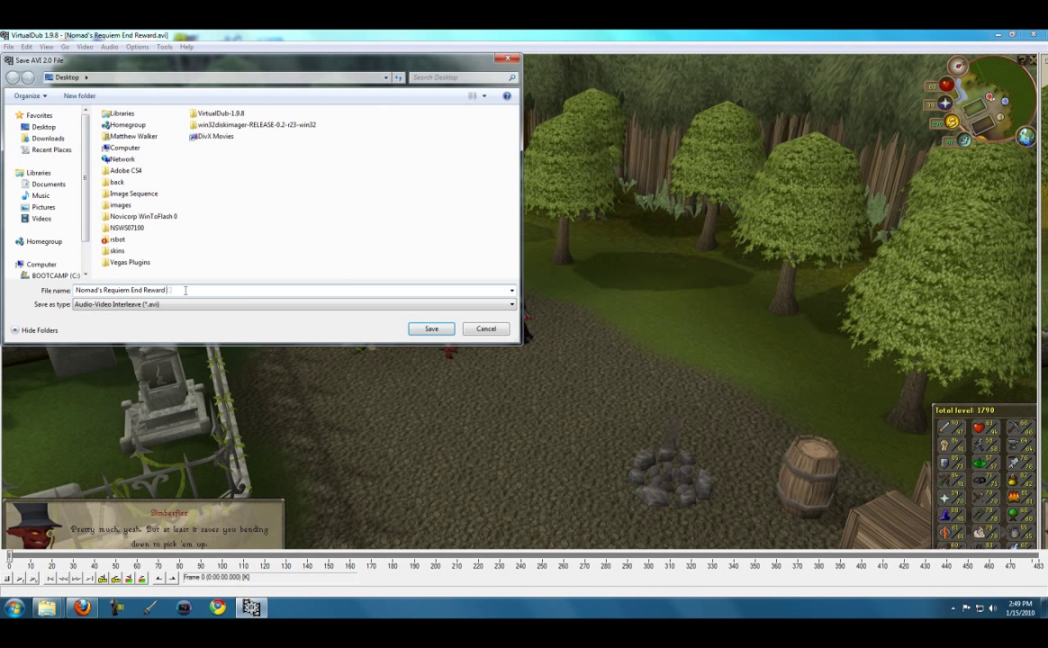
pyautogui.write('Compressed')
pyautogui.click(430, 329)
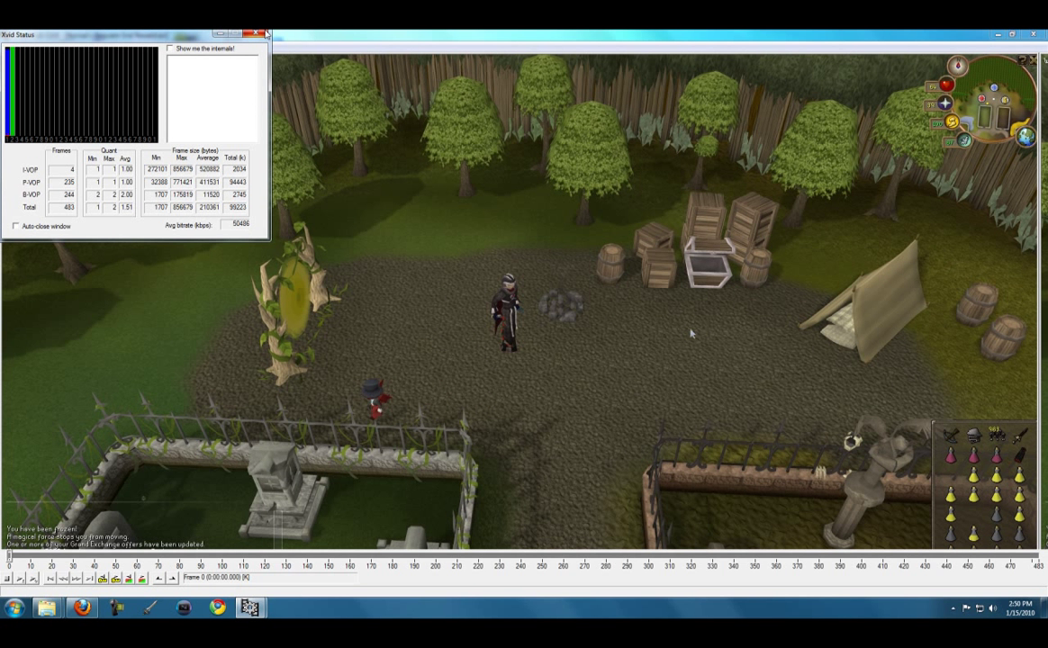
pyautogui.click(259, 34)
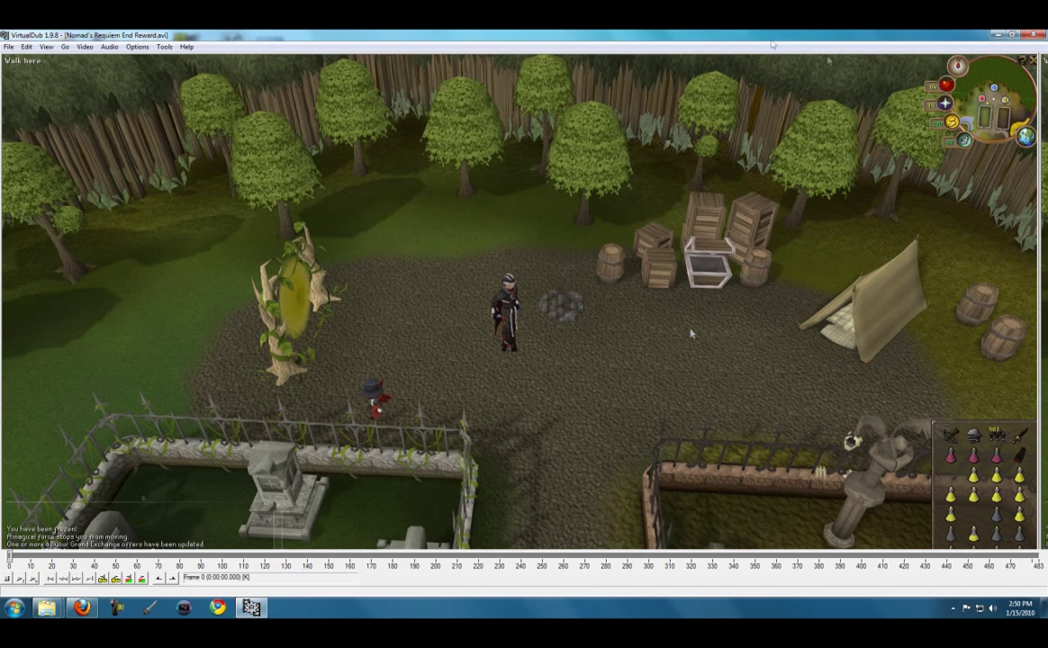
# - Close VirtualDub, then compare the compressed file's 99.8 MB size against the 570 MB Fraps original
pyautogui.click(1034, 33)
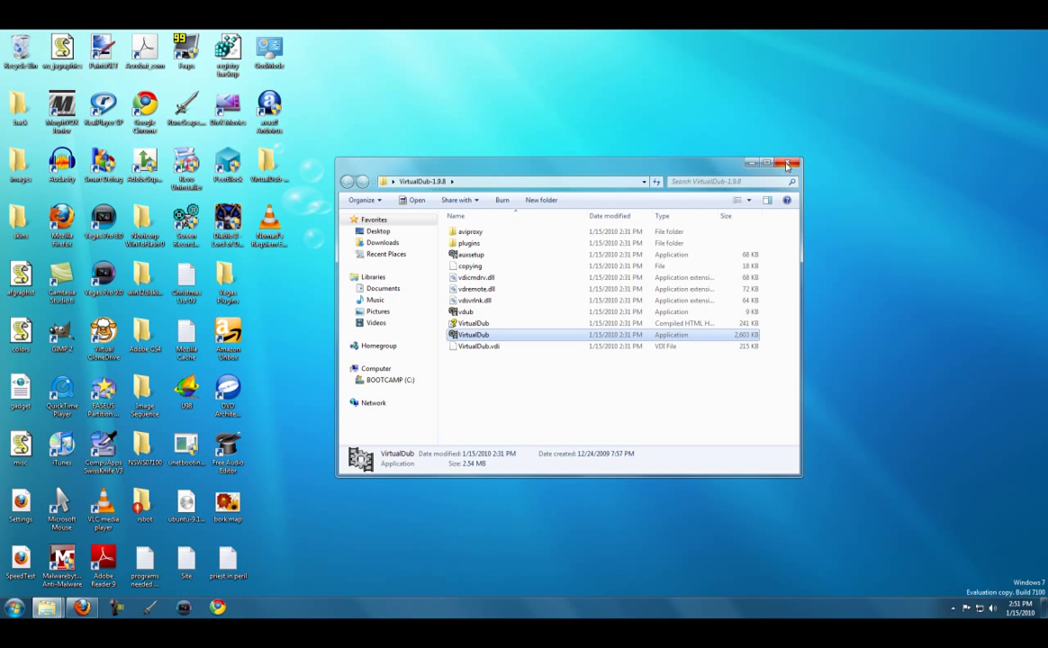
pyautogui.hotkey('alt', 'F4')
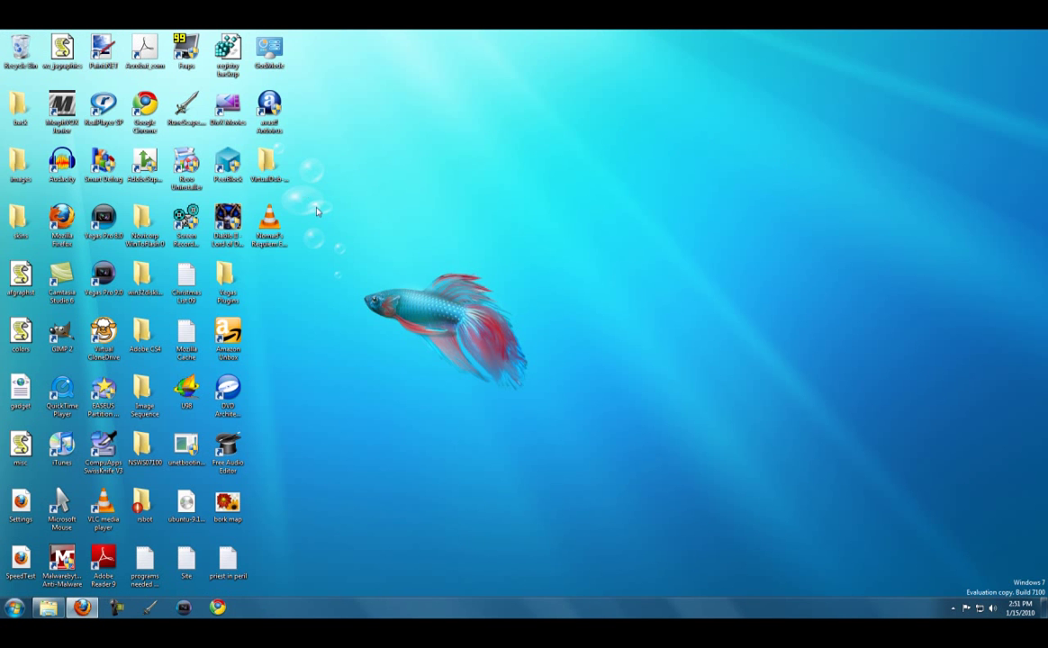
pyautogui.rightClick(269, 232)
pyautogui.click(341, 468)
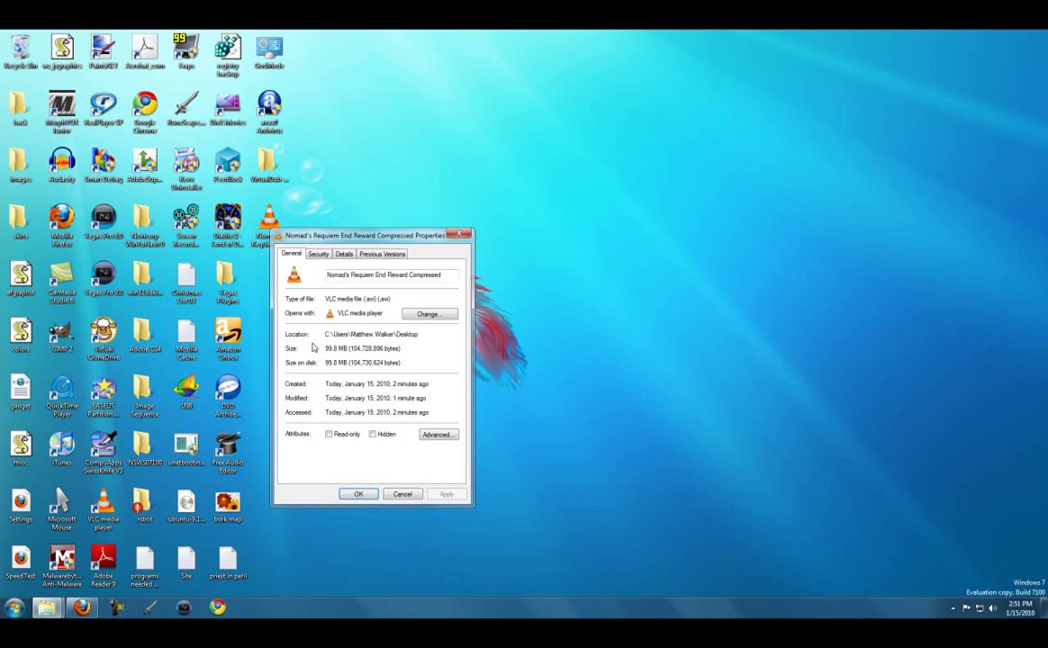
pyautogui.click(460, 235)
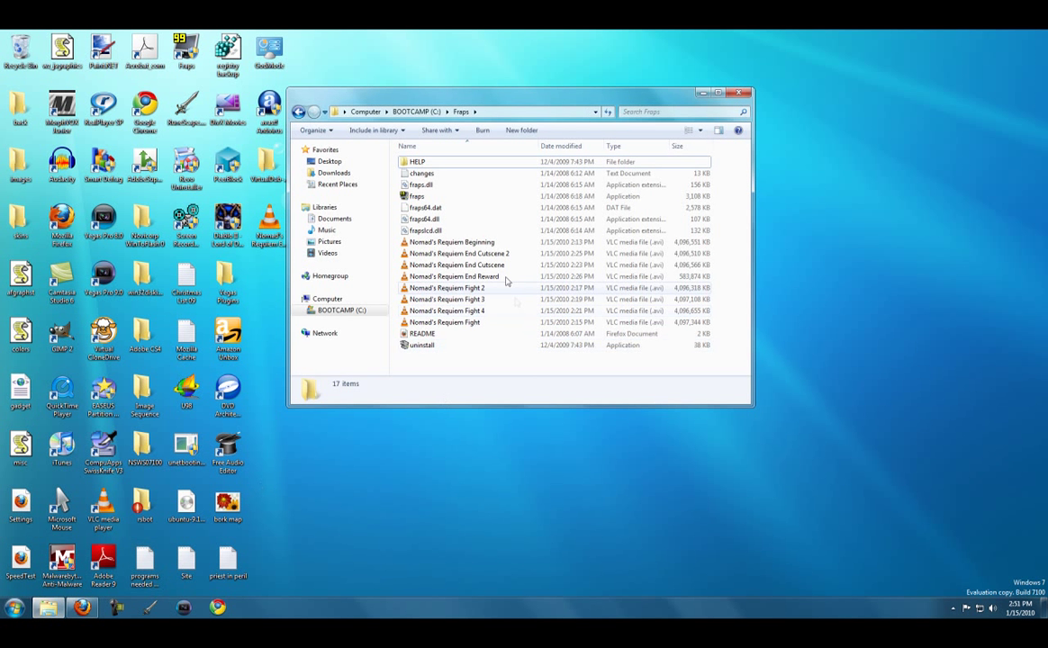
pyautogui.click(467, 277)
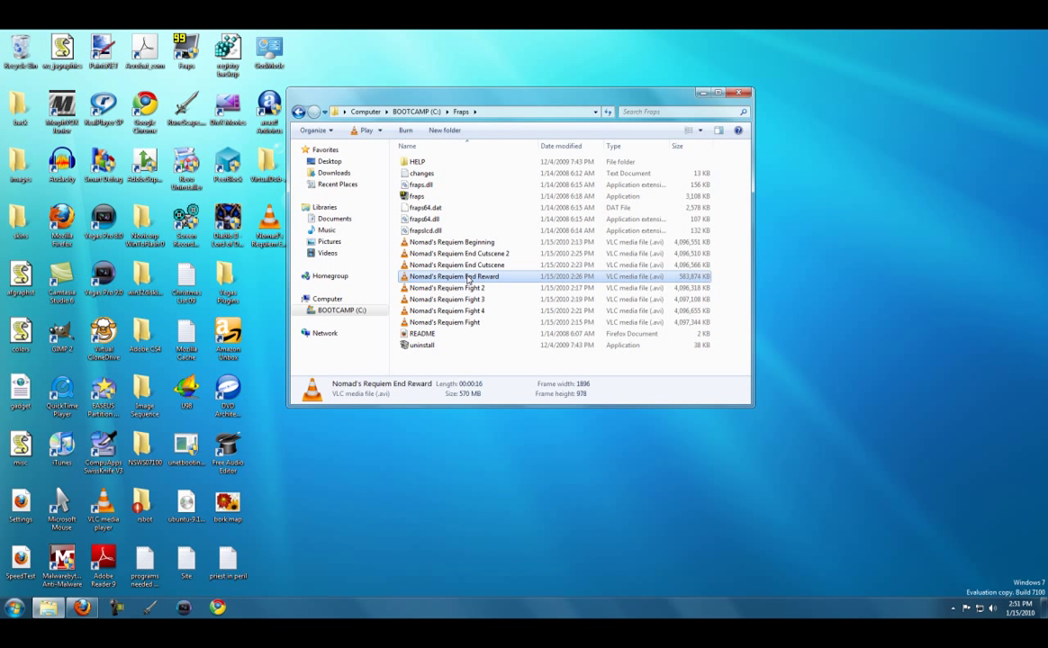
pyautogui.click(744, 93)
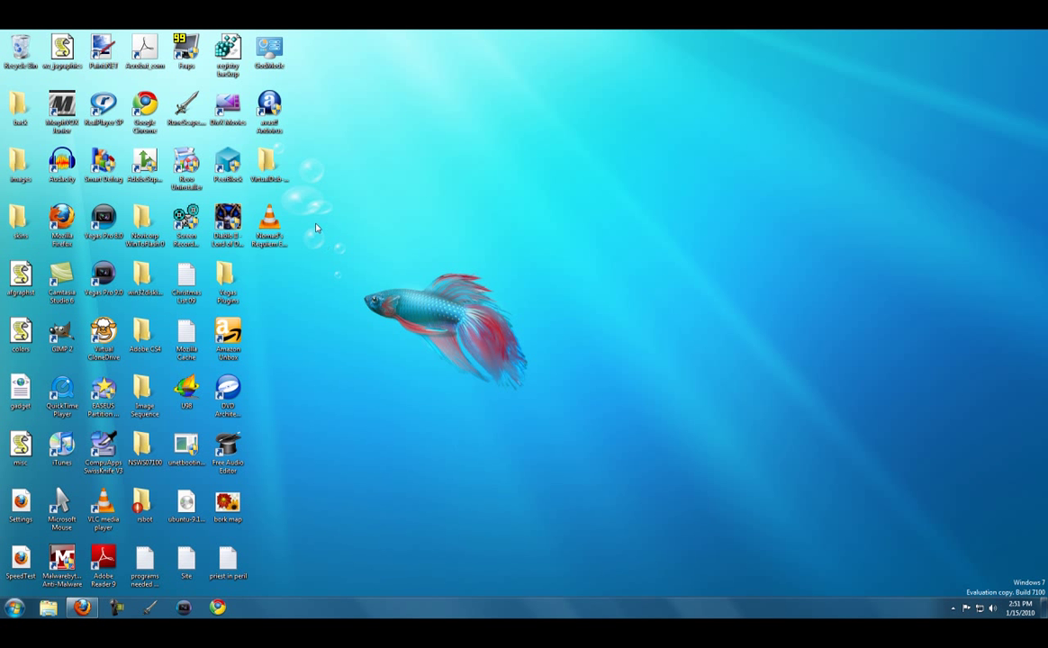
# - Play Nomad's Requiem End Reward Compressed.avi from the desktop in VLC media player
pyautogui.click(280, 228)
pyautogui.doubleClick(280, 227)
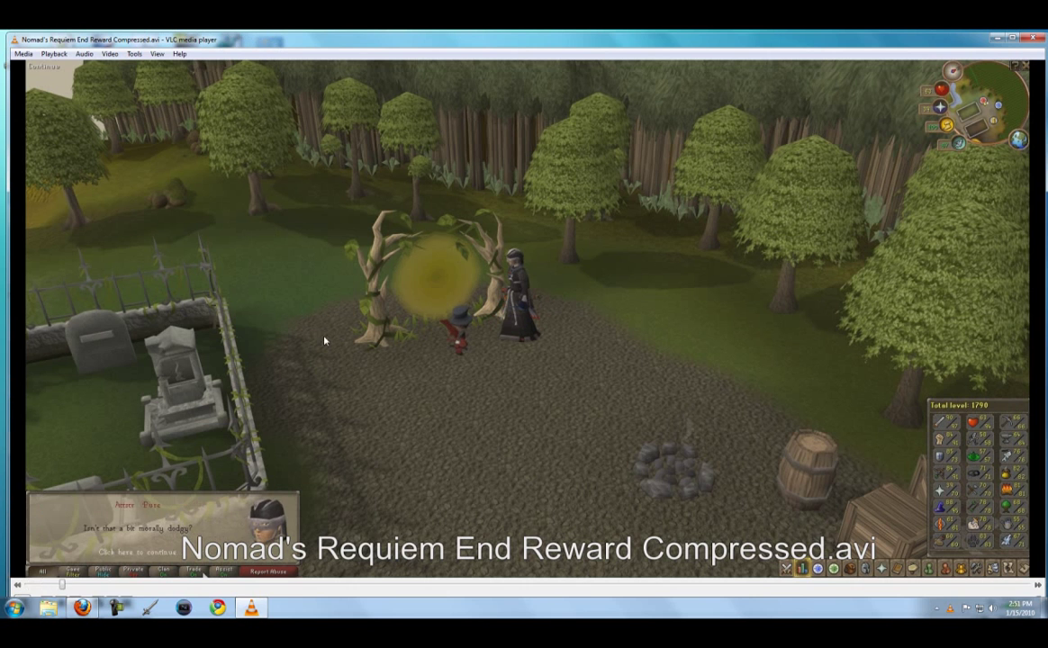